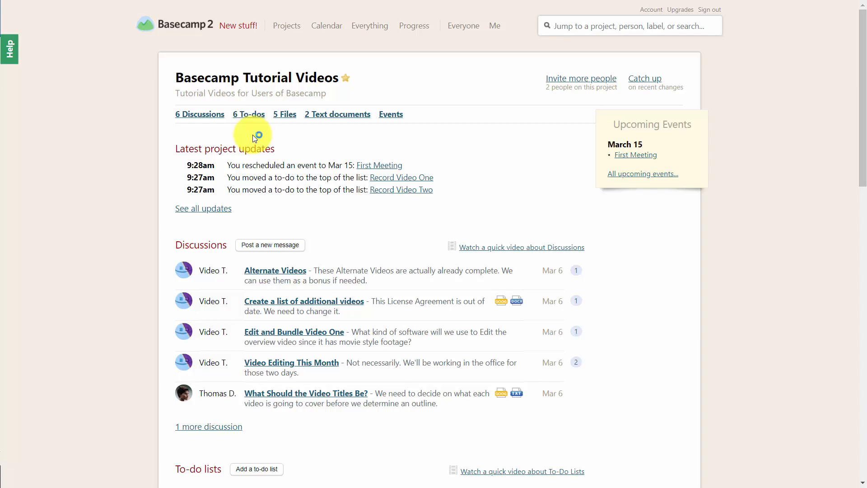
Turn on client access for the Basecamp Tutorial Videos project from its people page.
left_click(581, 79)
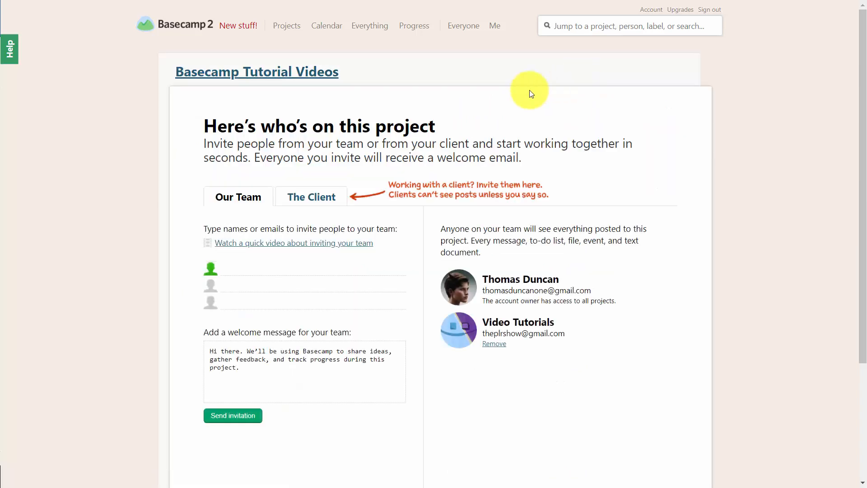
left_click(308, 199)
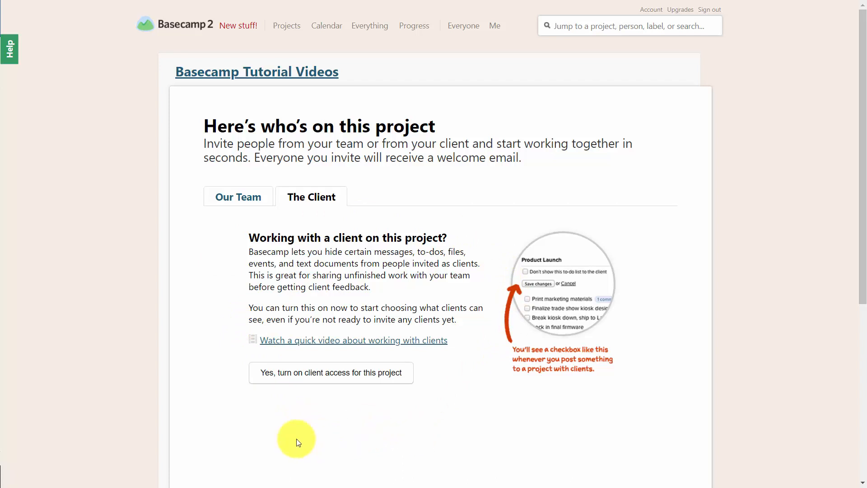
left_click(324, 376)
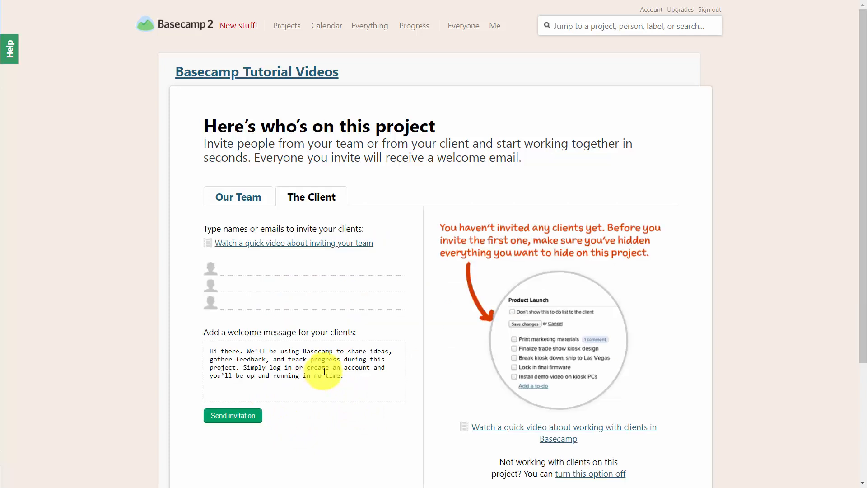
Enter the client's e-mail address and send the project invitation with the default welcome message.
left_click(243, 268)
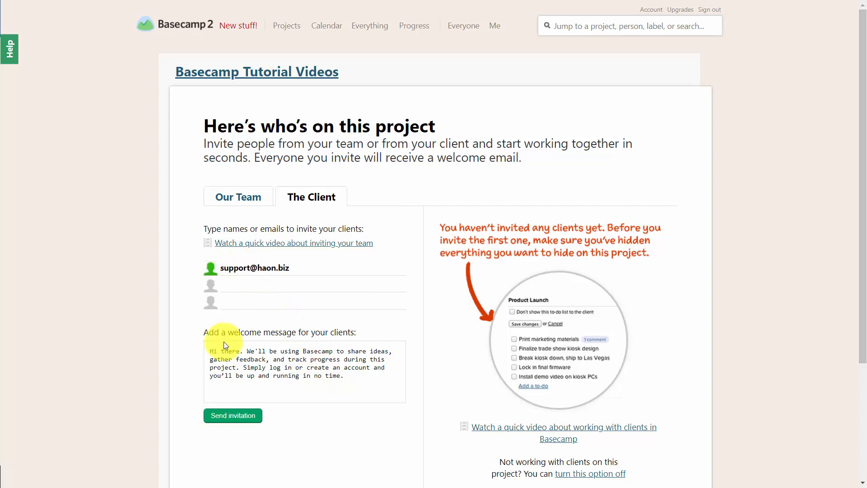
left_click(222, 417)
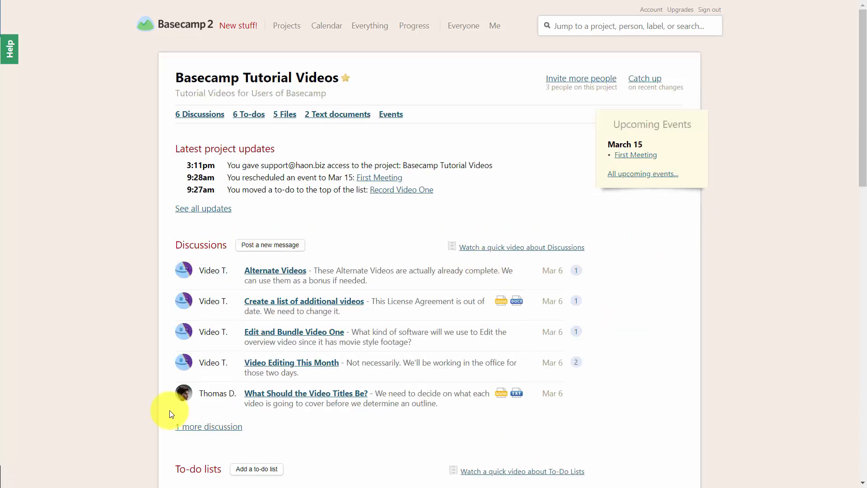
Start a new discussion message in the project and mark it as not shown to the client.
left_click(280, 246)
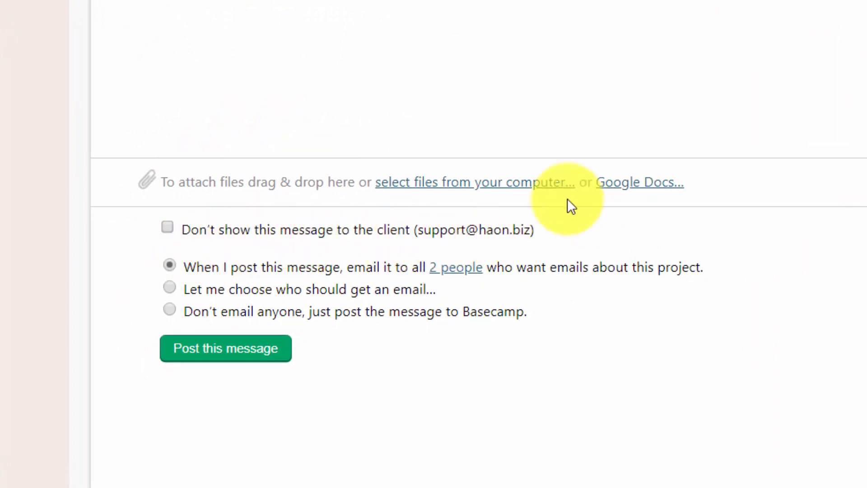
left_click(168, 228)
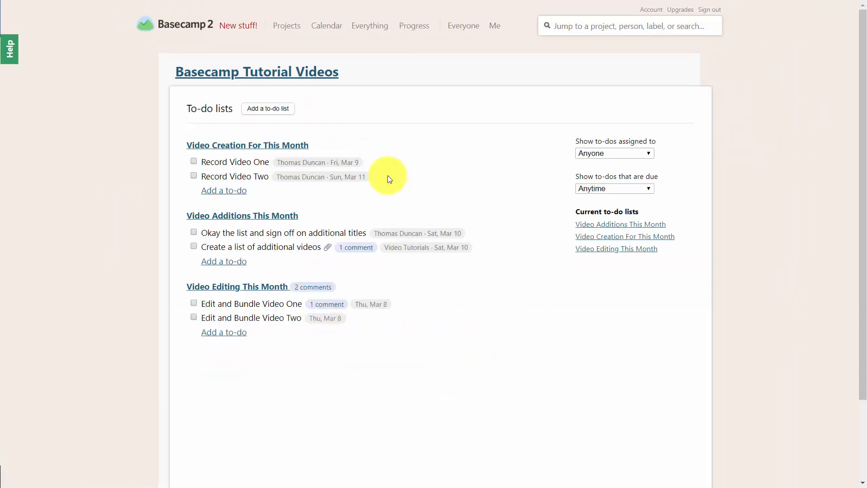
Hide the Video Creation For This Month to-do list from the client and save the change.
left_click(274, 145)
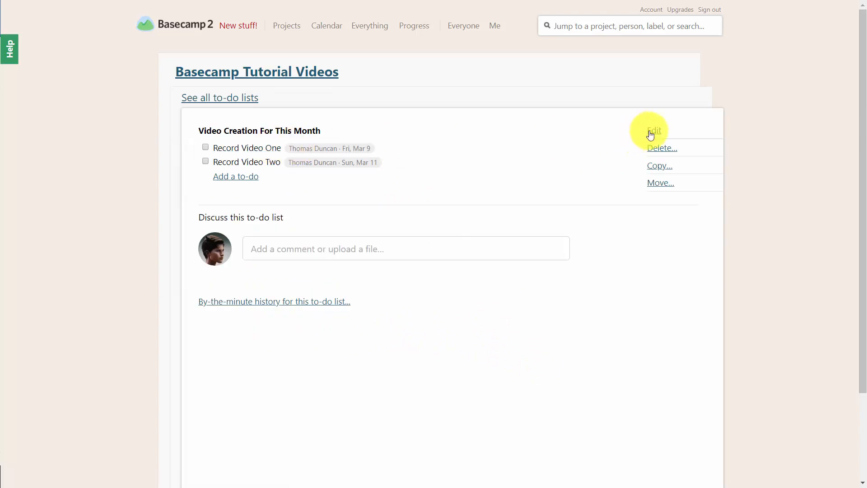
left_click(653, 131)
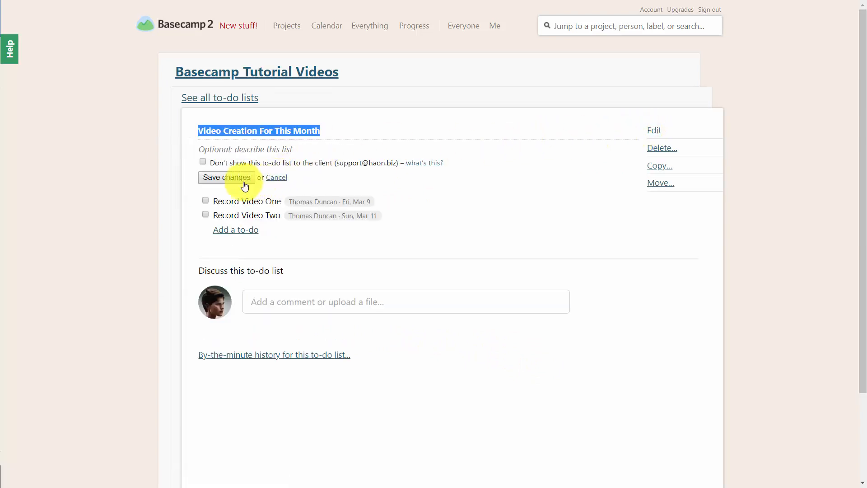
left_click(203, 162)
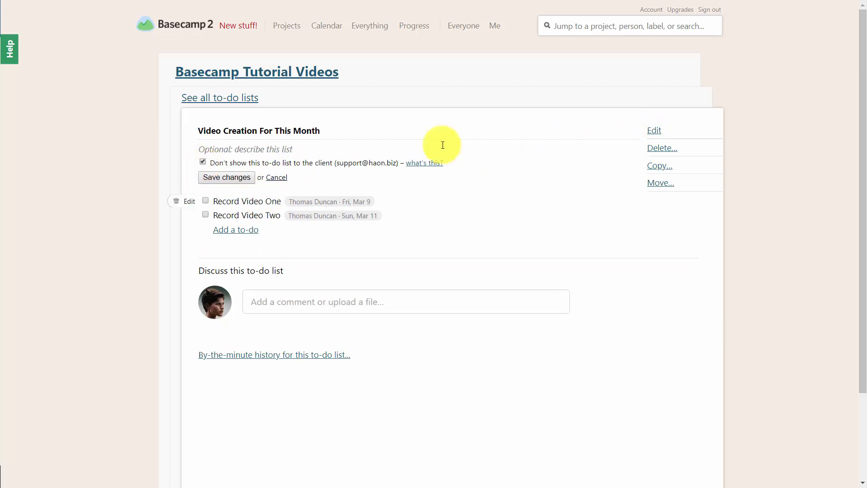
left_click(234, 178)
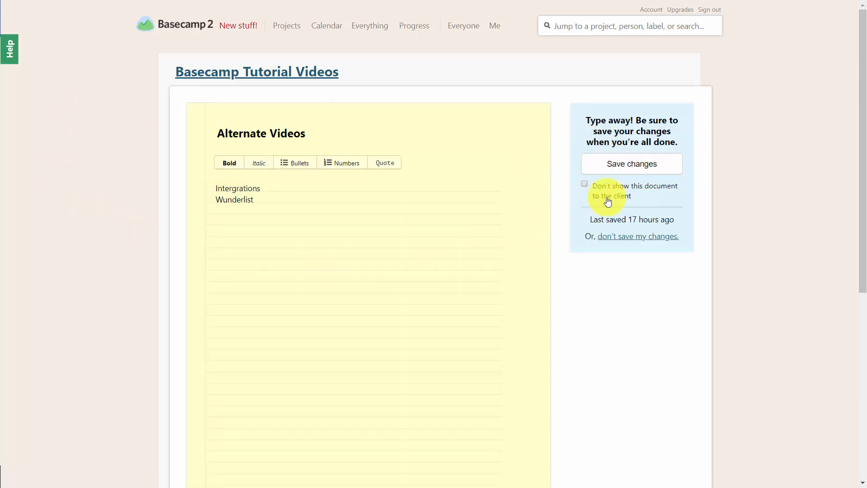
Hide the Alternate Videos text document from the client and save the change.
left_click(585, 186)
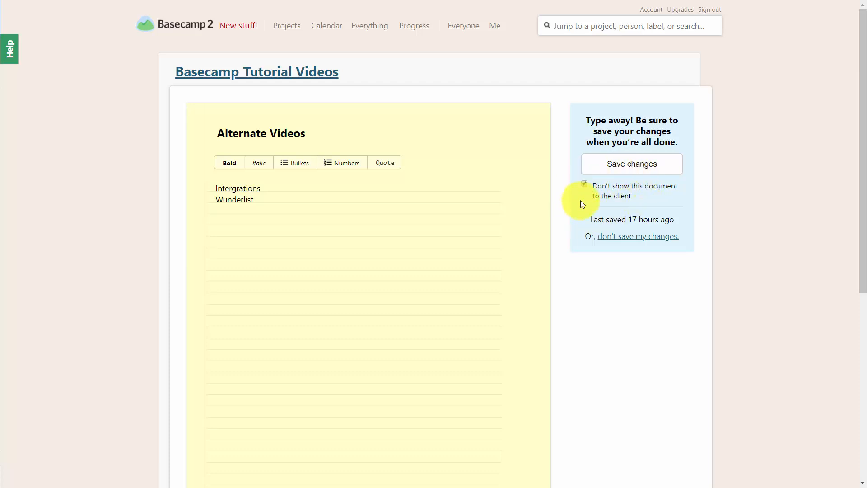
left_click(624, 164)
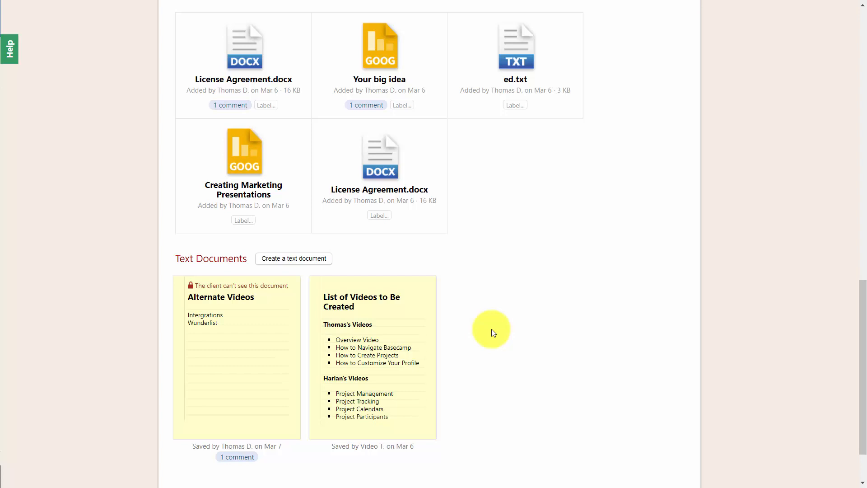
Open the invited client's profile from the list of everyone and view their superpowers and project access.
scroll(493, 333, "up", 20)
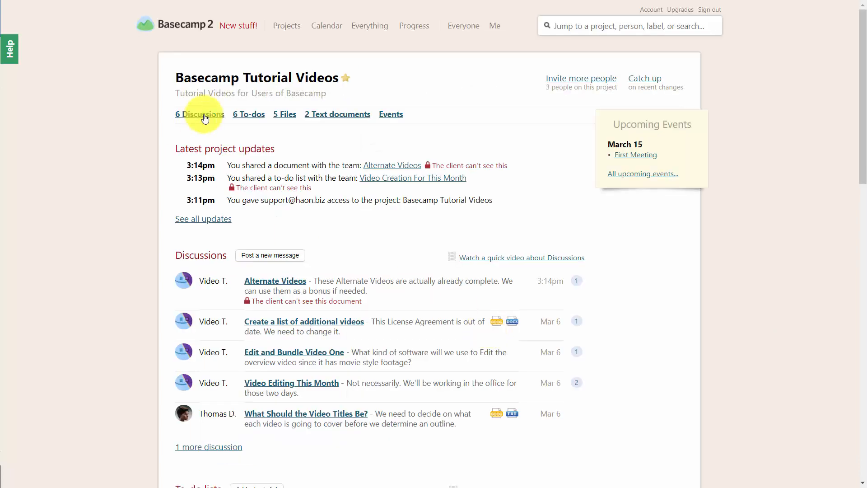
left_click(464, 26)
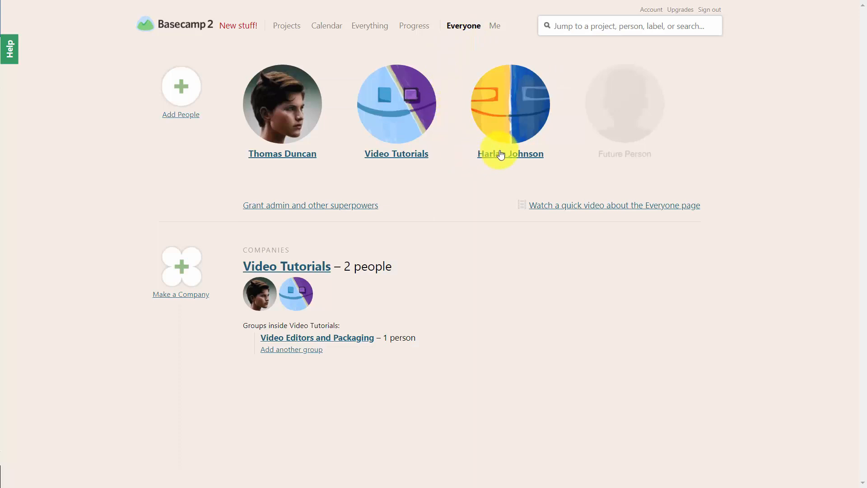
left_click(501, 155)
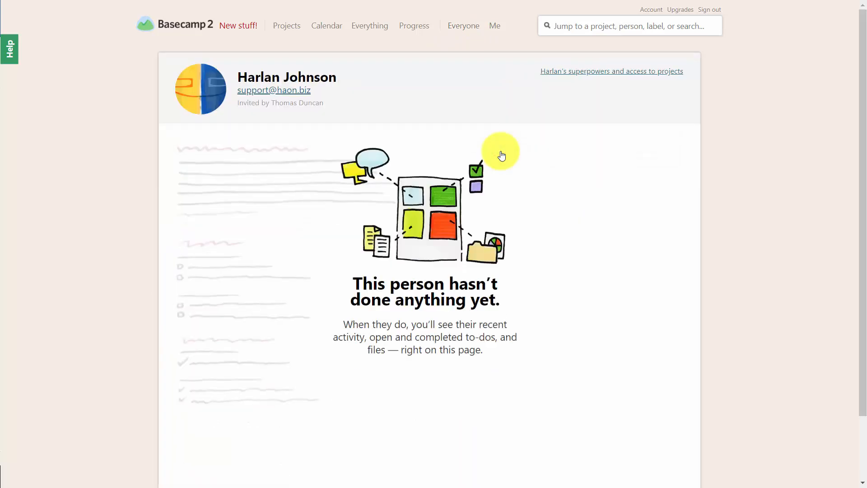
left_click(589, 72)
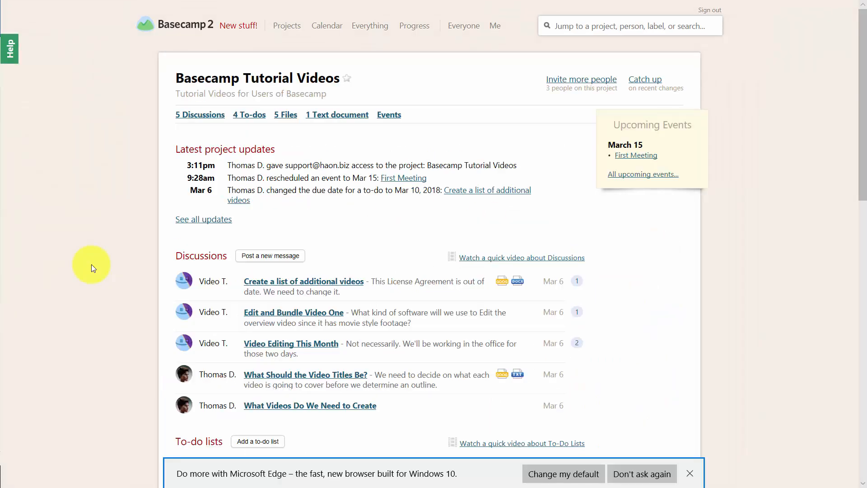
Review the project's discussions, to-do lists, files and text documents as shown in the client's account.
scroll(115, 218, "down", 6)
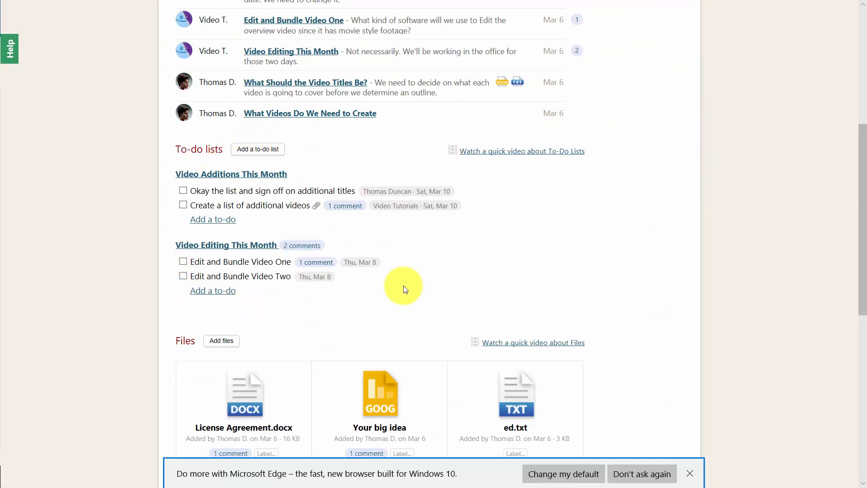
scroll(396, 257, "up", 3)
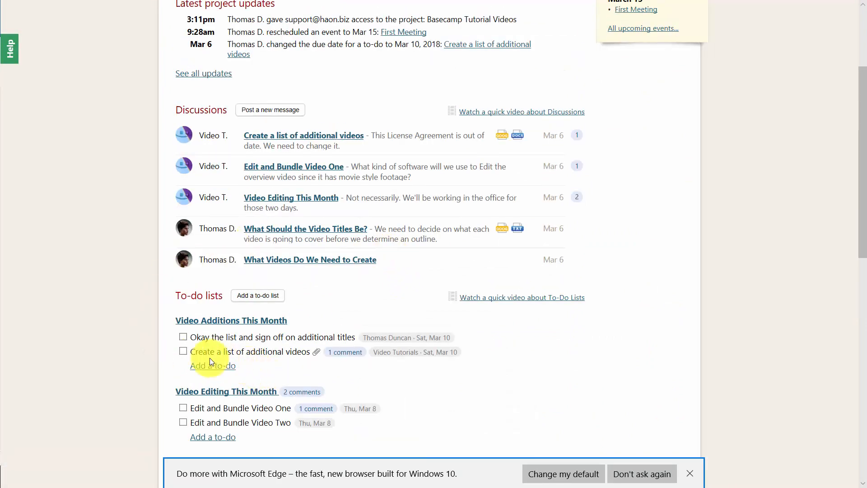
scroll(203, 355, "down", 12)
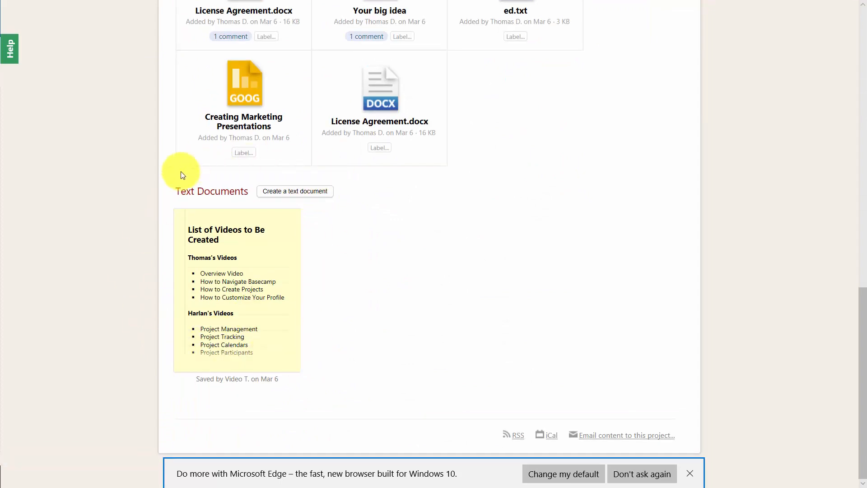
scroll(150, 371, "up", 15)
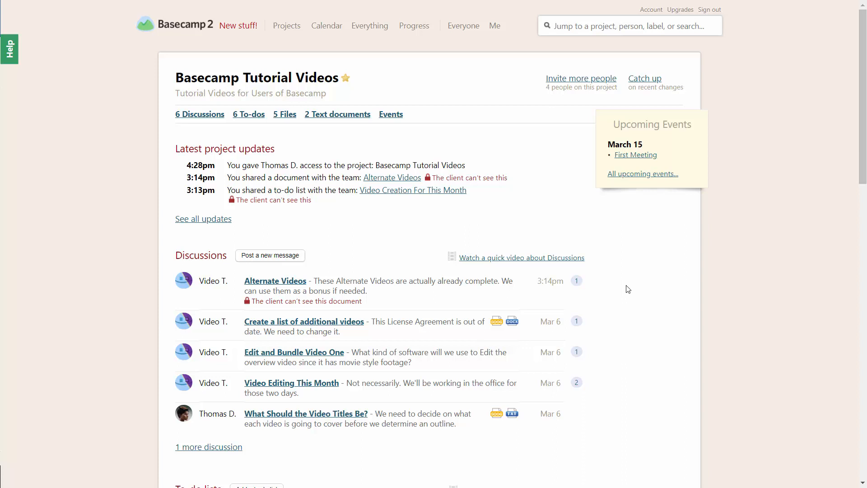
Open the project's people page and view the client invitations.
left_click(574, 82)
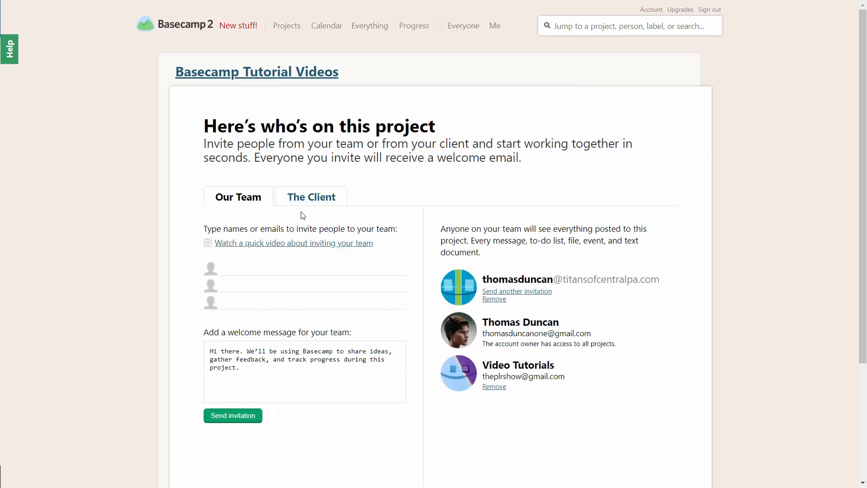
left_click(309, 201)
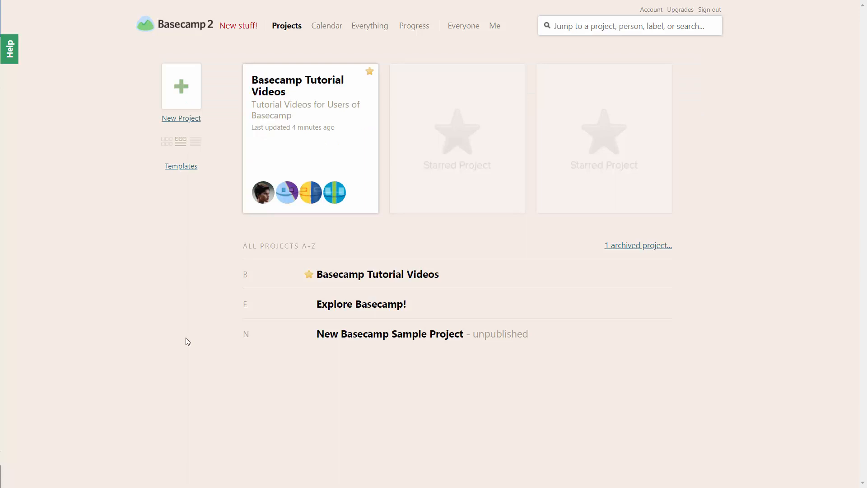
Create a project named Video Graphics, described as Completion of Graphics in the Video Project, inviting one team member by e-mail.
left_click(183, 119)
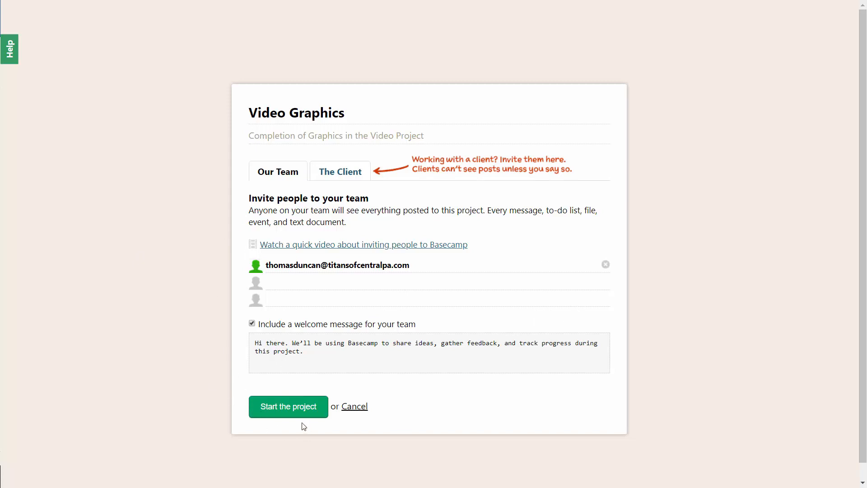
left_click(312, 409)
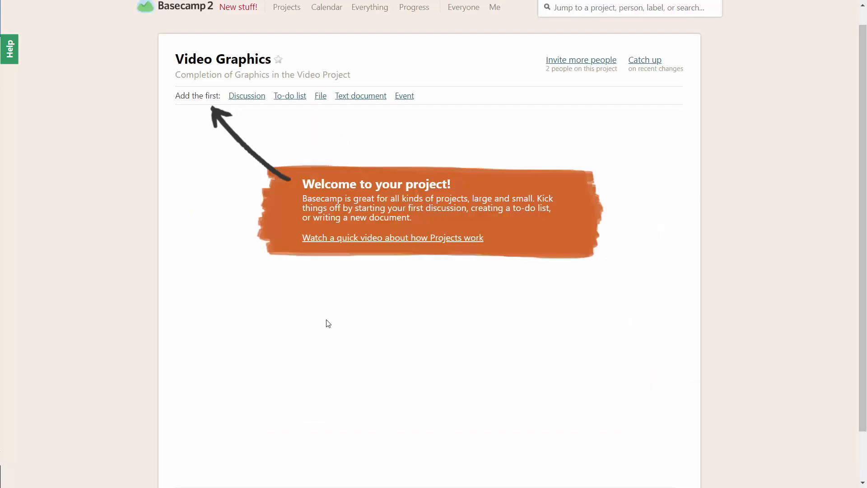
Set the Video Graphics project's status to Archived and save the change.
scroll(325, 323, "down", 2)
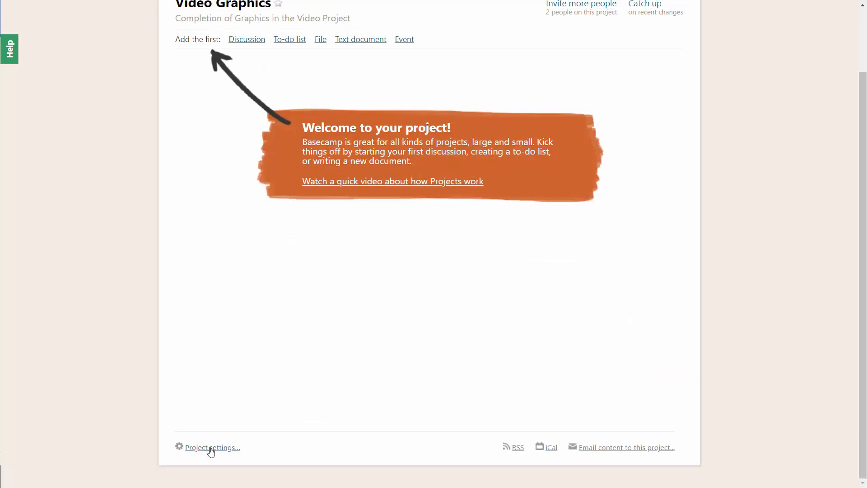
left_click(211, 448)
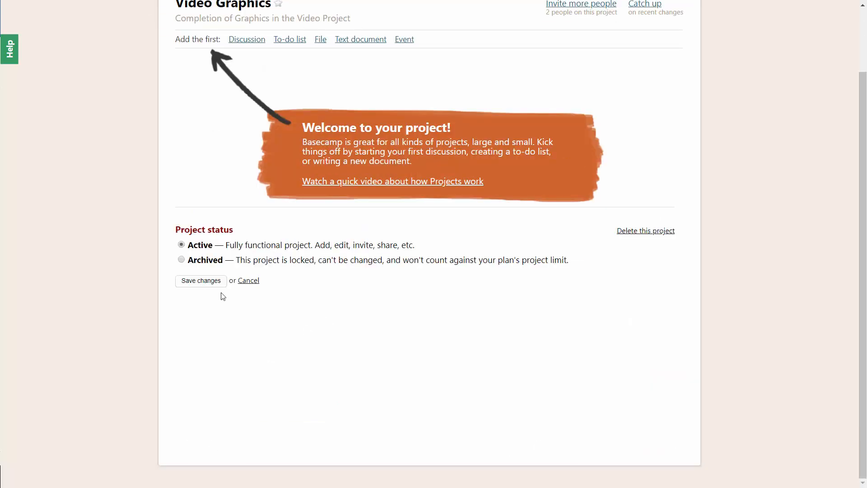
left_click(187, 266)
left_click(199, 282)
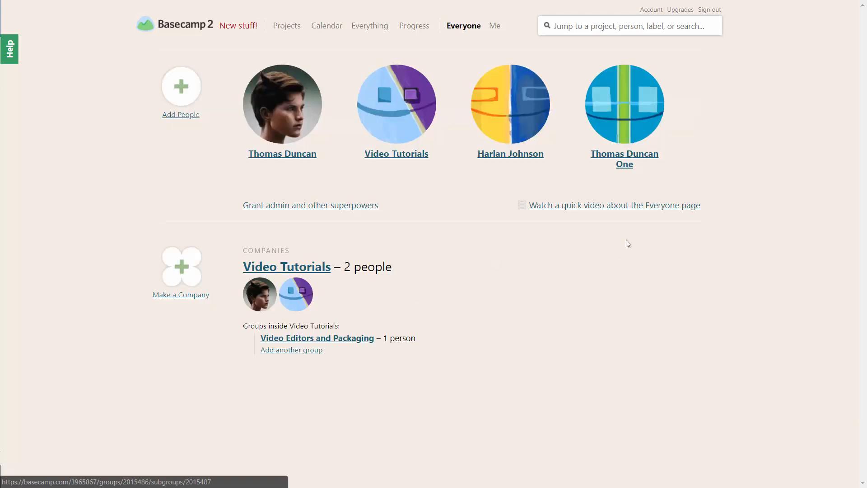
Open the most recently added team member's profile and view their superpowers and access to projects.
left_click(624, 156)
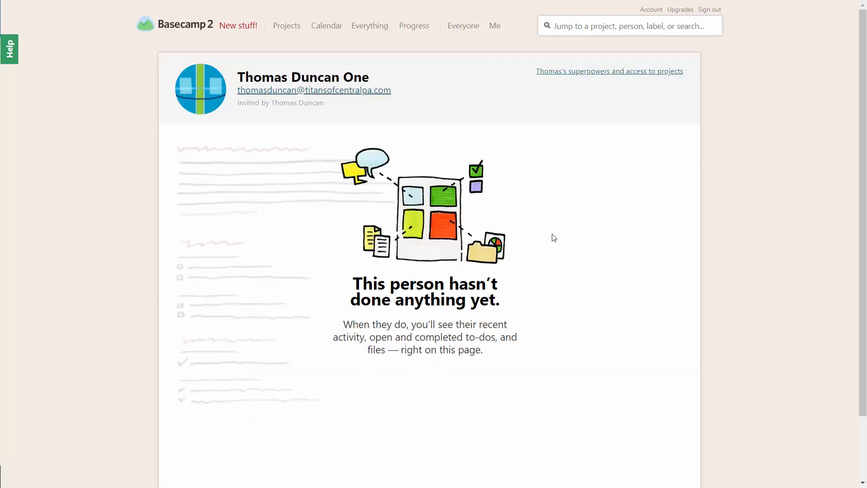
left_click(591, 72)
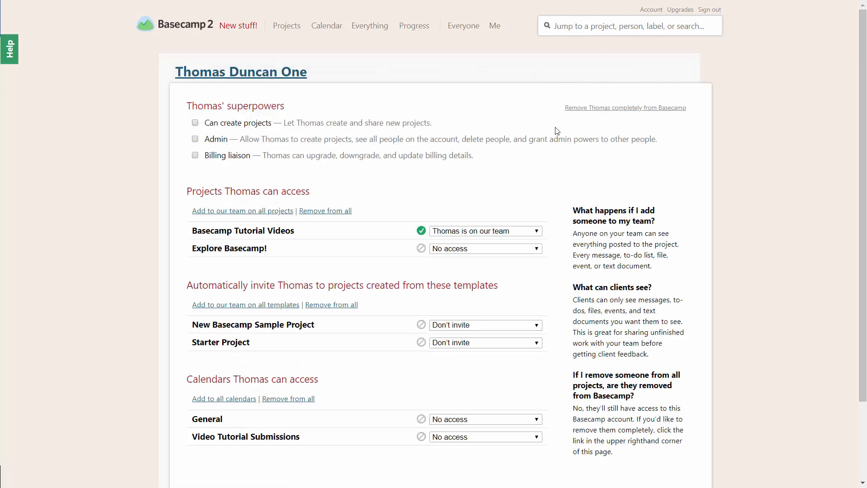